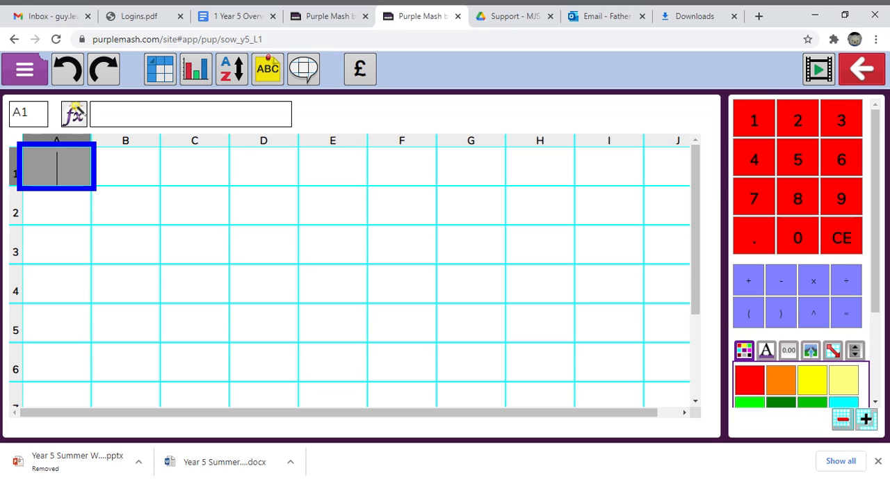
Enter the column headings m and cm in A1 and B1, and cm and m in D1 and E1.
{"action": "type", "text": "m"}
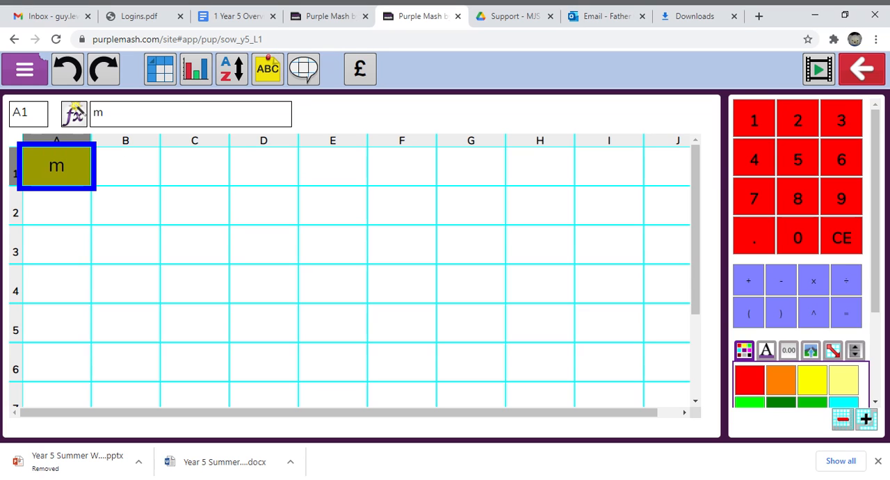
{"action": "key", "text": "Tab"}
{"action": "type", "text": "cm"}
{"action": "key", "text": "Tab"}
{"action": "key", "text": "Tab"}
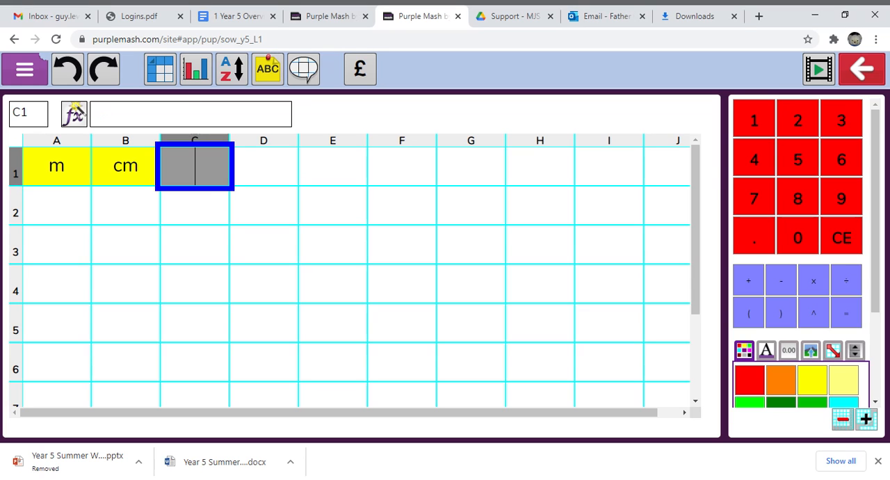
{"action": "type", "text": "cm"}
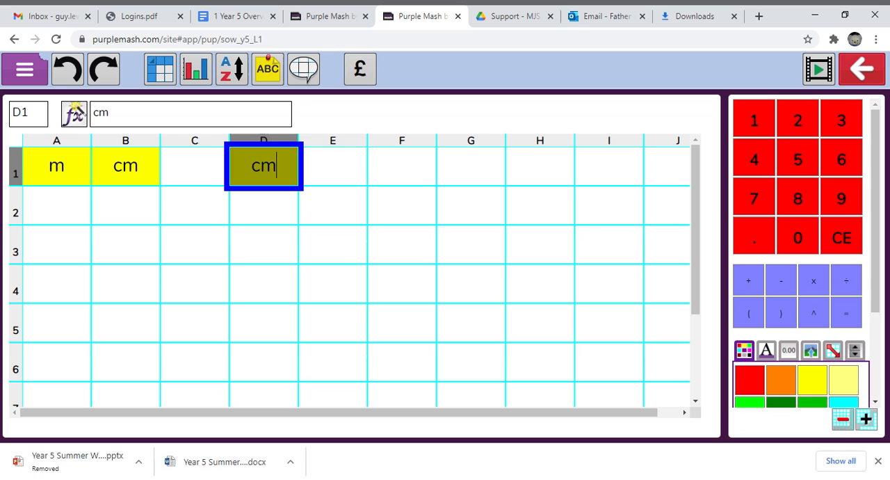
{"action": "key", "text": "Tab"}
{"action": "type", "text": "m"}
Enter the conversion factor 100 in cell G1.
{"action": "key", "text": "Tab"}
{"action": "key", "text": "Tab"}
{"action": "type", "text": "100"}
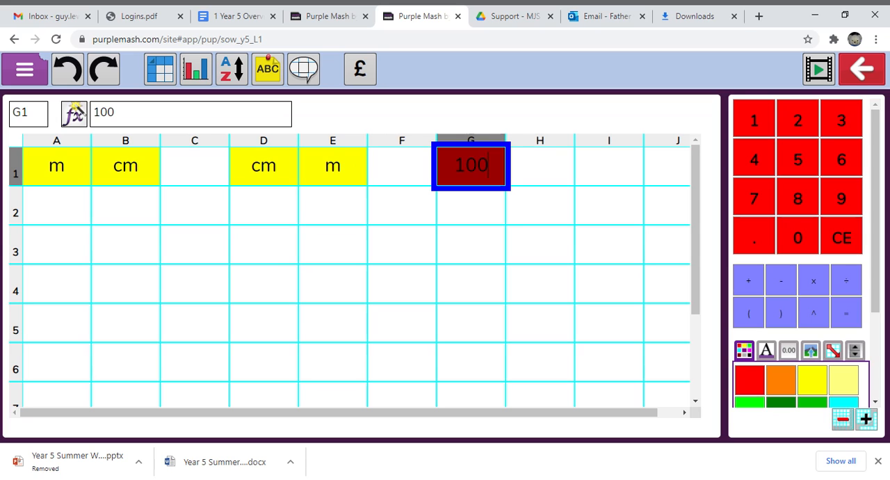
Fill the metre column in A2 to A6 with the values 3, 2.5, 5, 23 and 5.
{"action": "left_click", "coordinate": [51, 199]}
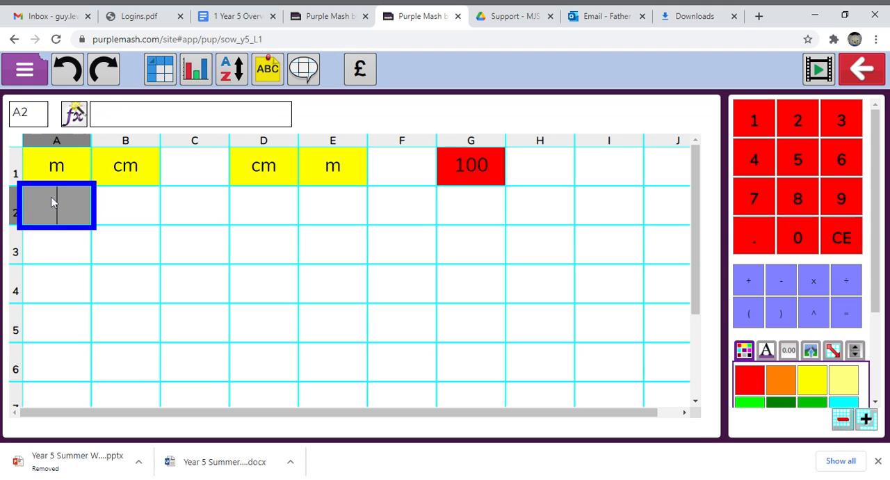
{"action": "type", "text": "3"}
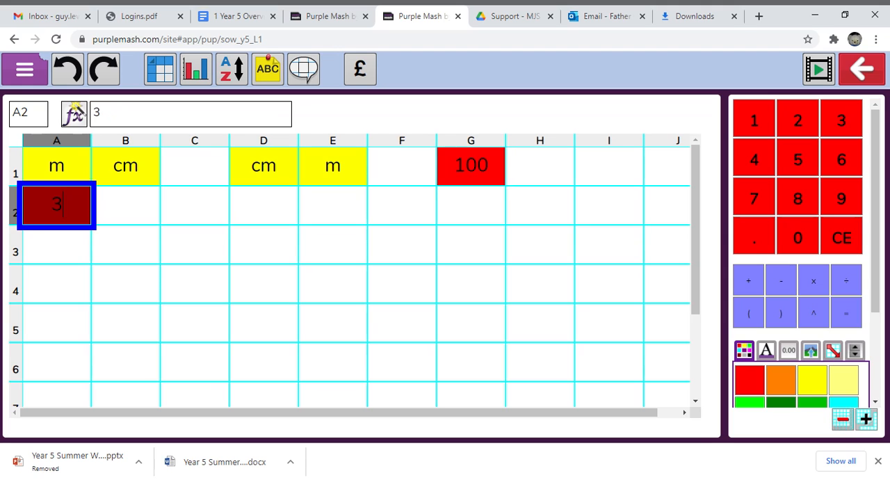
{"action": "key", "text": "Return"}
{"action": "type", "text": "2"}
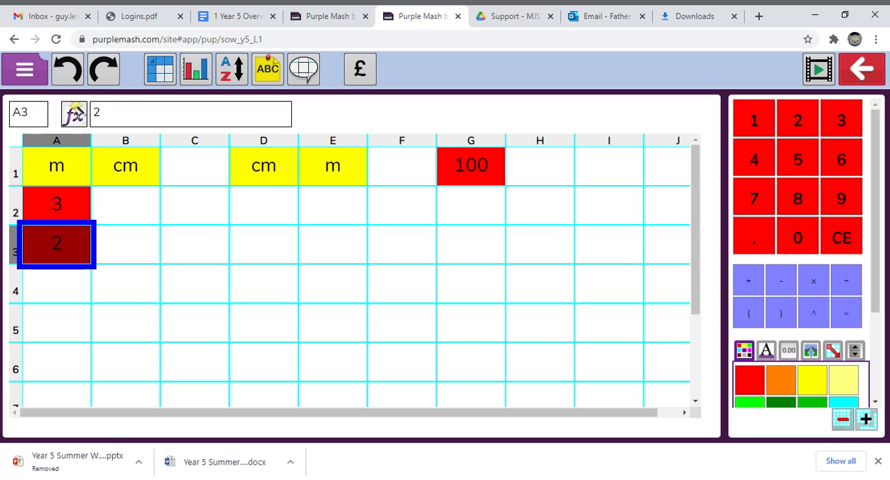
{"action": "type", "text": ".5"}
{"action": "key", "text": "Return"}
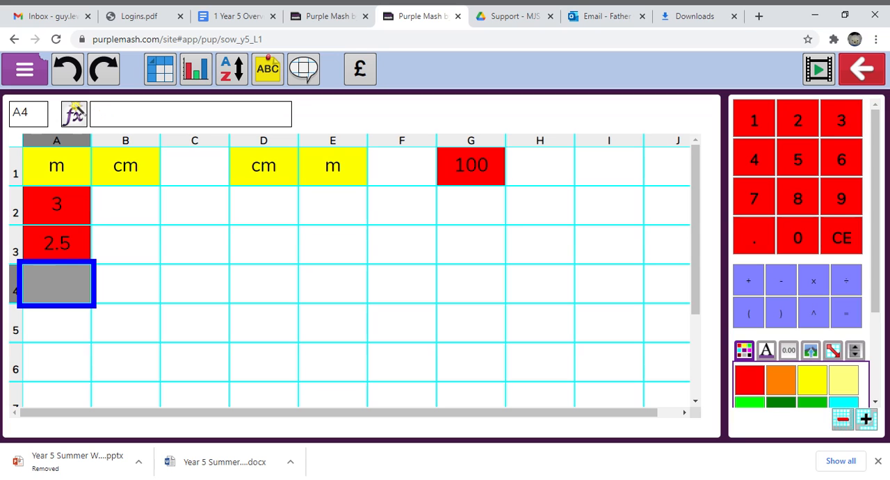
{"action": "type", "text": "5"}
{"action": "key", "text": "Return"}
{"action": "type", "text": "23"}
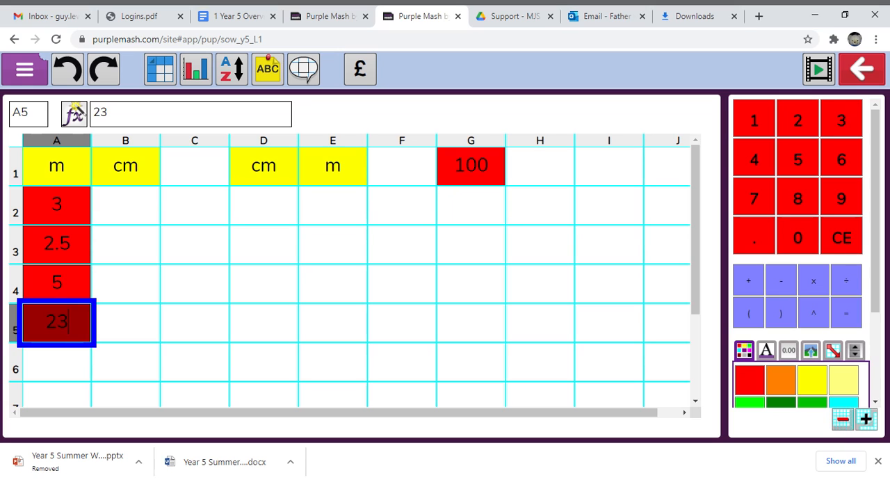
{"action": "key", "text": "Return"}
{"action": "type", "text": "5"}
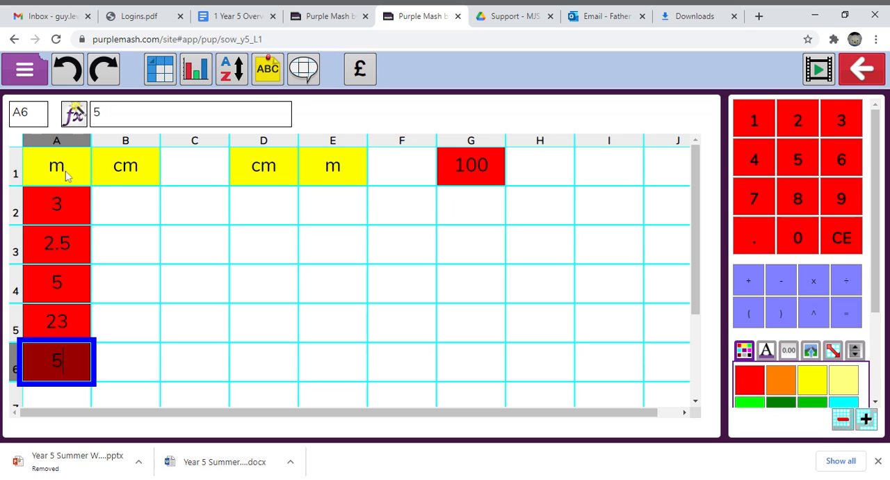
Use the Formula Wizard to make cell B2 multiply A2 by G1.
{"action": "left_click", "coordinate": [122, 212]}
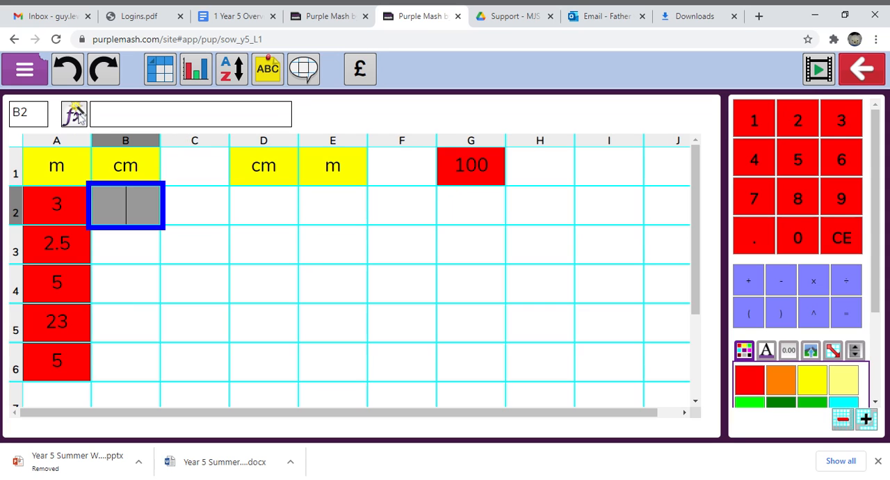
{"action": "left_click", "coordinate": [81, 117]}
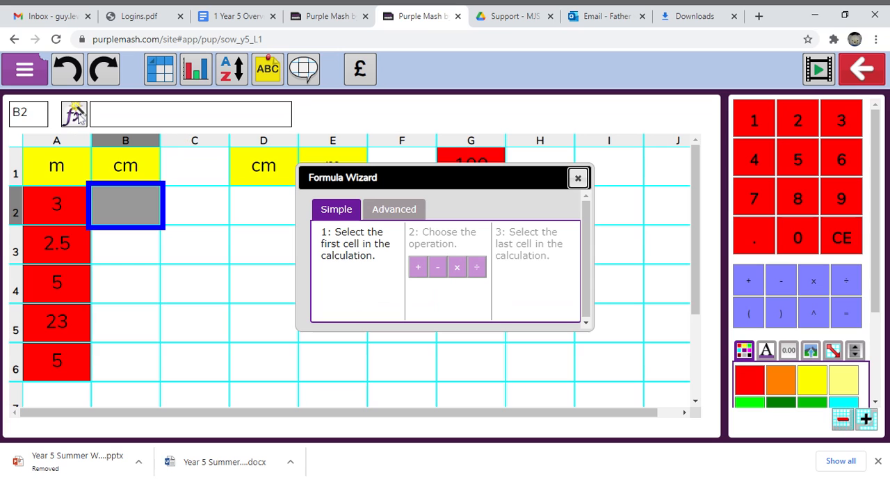
{"action": "left_click_drag", "start_coordinate": [386, 179], "coordinate": [387, 208]}
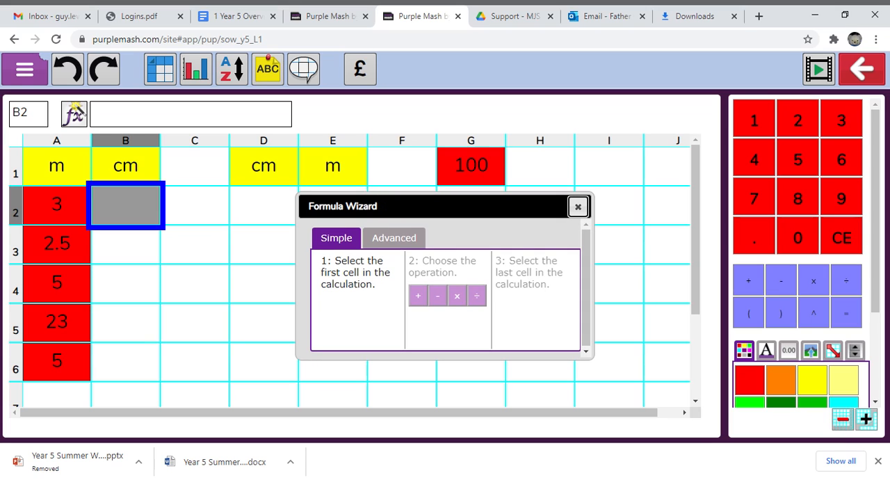
{"action": "left_click", "coordinate": [38, 215]}
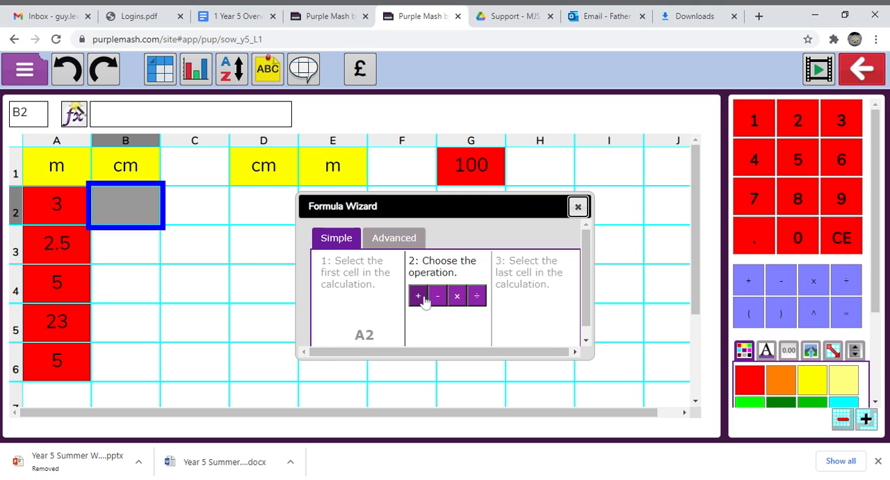
{"action": "left_click", "coordinate": [457, 300]}
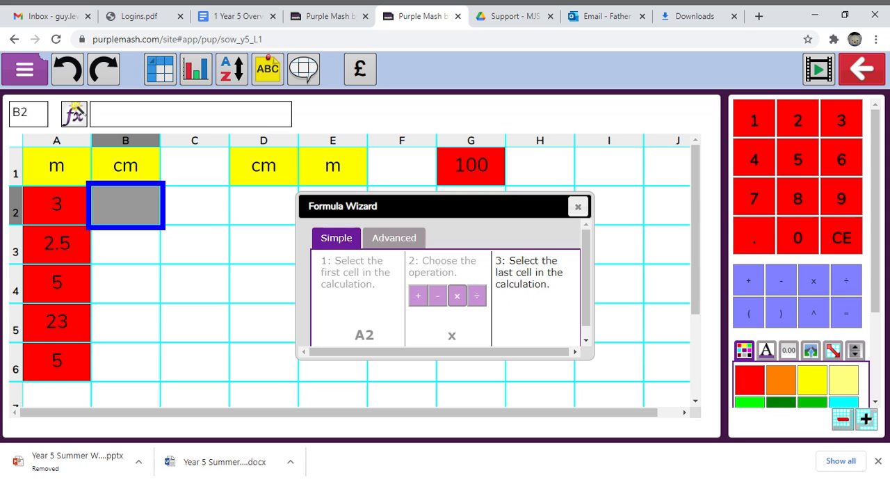
{"action": "left_click", "coordinate": [472, 168]}
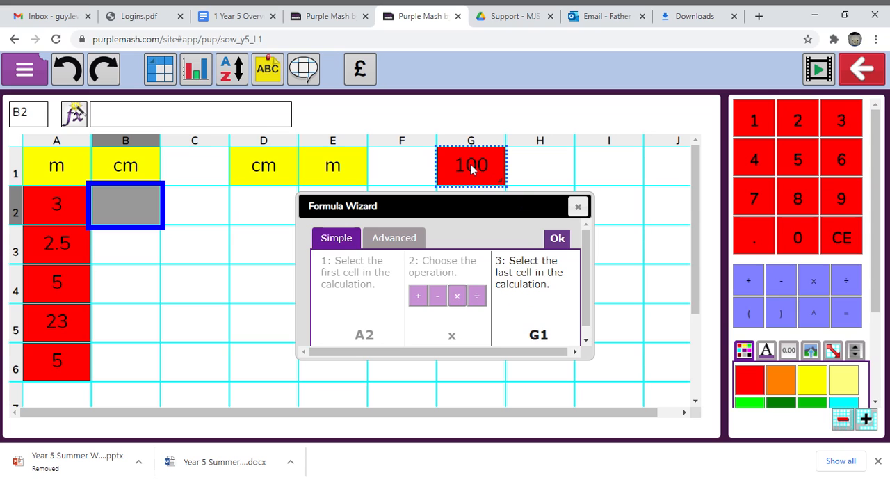
{"action": "left_click", "coordinate": [558, 238]}
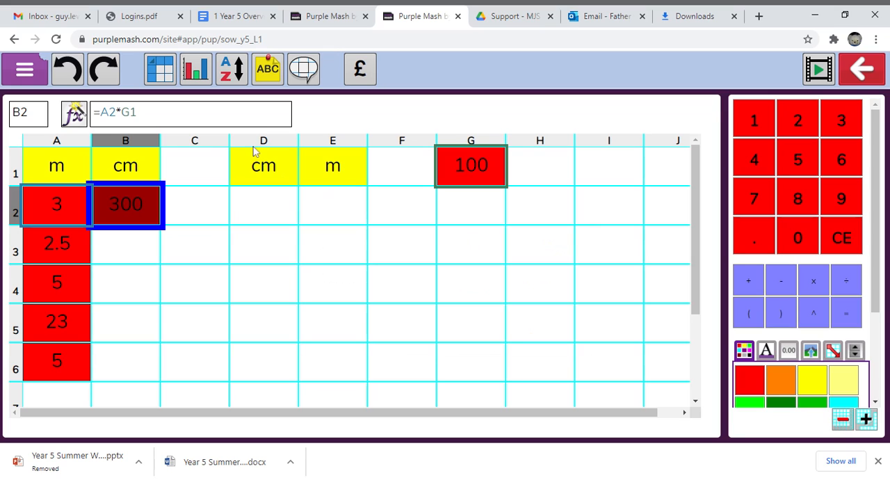
Change the formula in B2 to =A2*100, replacing the G1 reference with the number.
{"action": "left_click", "coordinate": [137, 113]}
{"action": "key", "text": "BackSpace"}
{"action": "key", "text": "BackSpace"}
{"action": "type", "text": "100"}
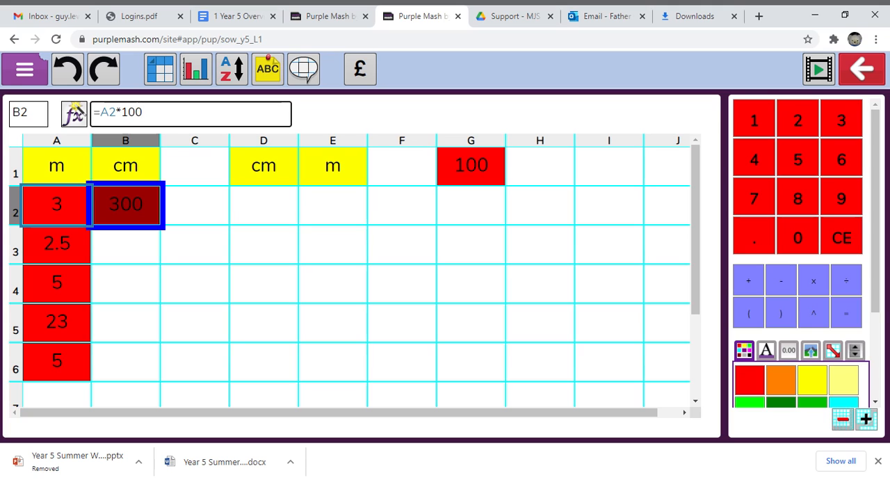
{"action": "key", "text": "Return"}
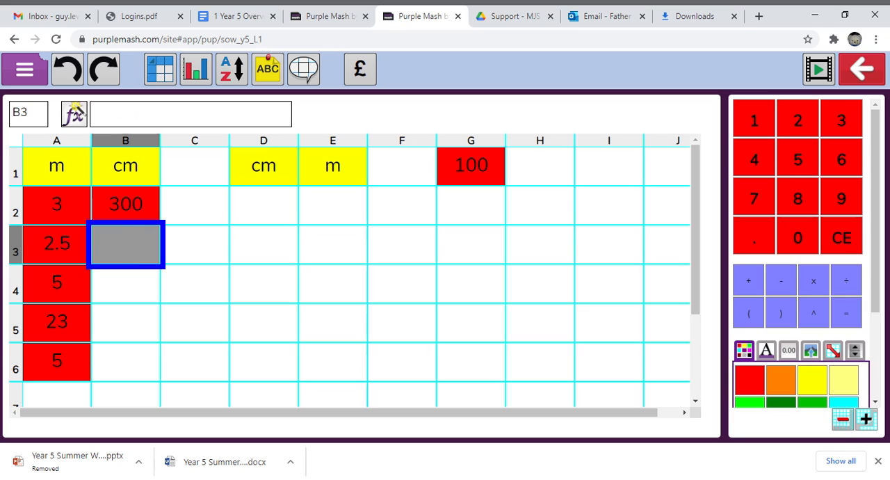
Copy the conversion formula from B2 into cells B3 to B6.
{"action": "left_click", "coordinate": [132, 200]}
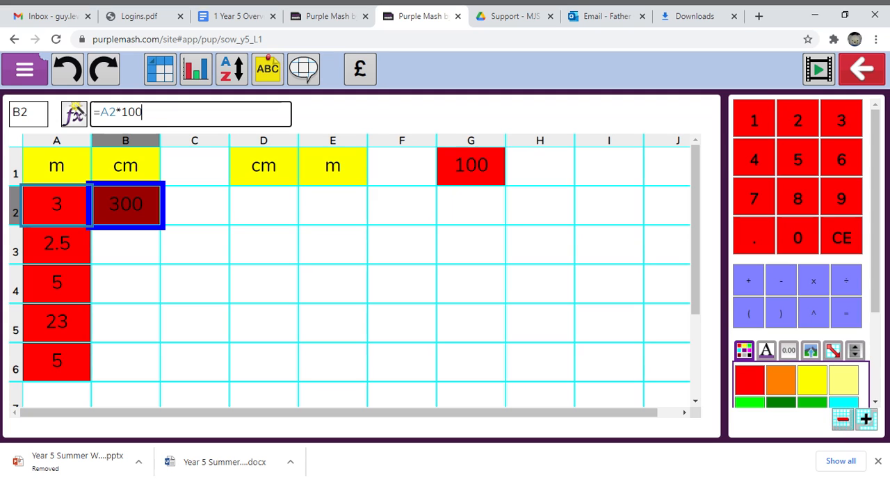
{"action": "key", "text": "Return"}
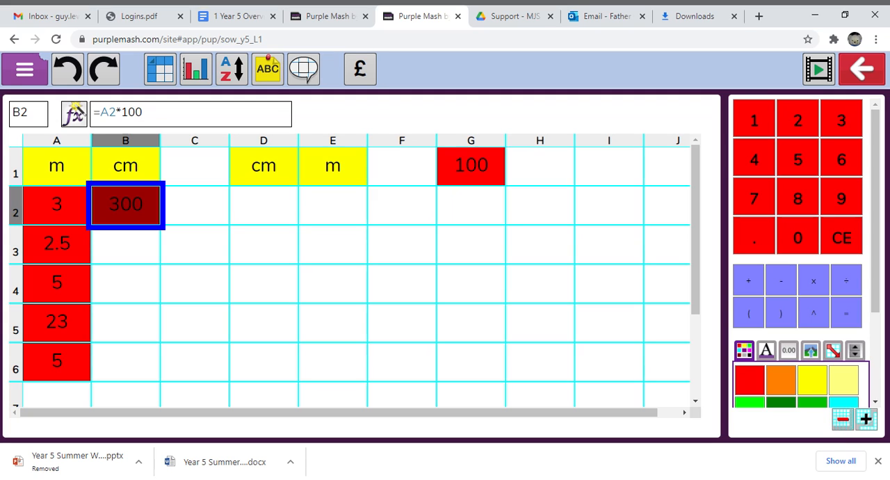
{"action": "left_click", "coordinate": [127, 240]}
{"action": "left_click_drag", "start_coordinate": [126, 245], "coordinate": [121, 361]}
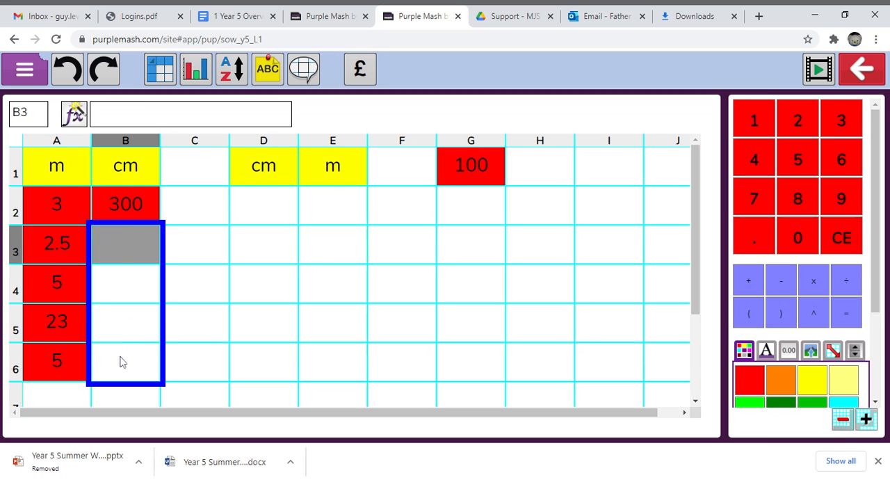
{"action": "key", "text": "ctrl+v"}
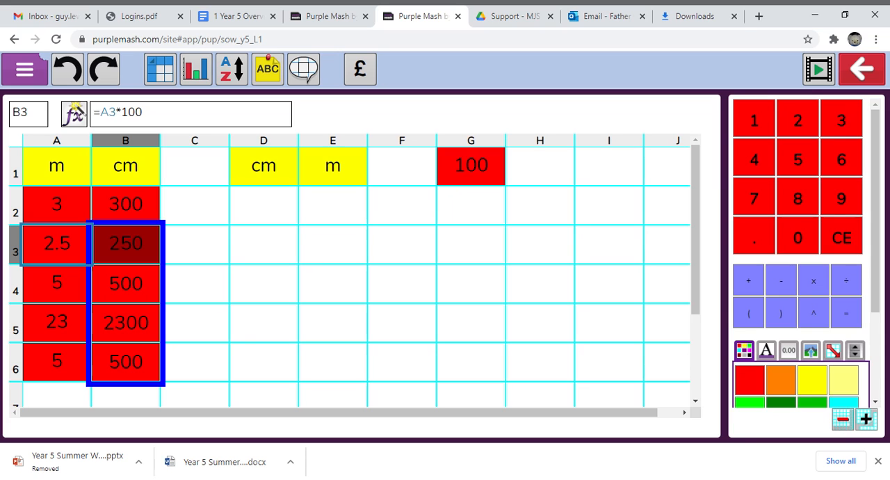
Fill the centimetre column in D2 to D6 with the values 100, 1234, 456, 1267 and 10000.
{"action": "left_click", "coordinate": [262, 208]}
{"action": "type", "text": "100"}
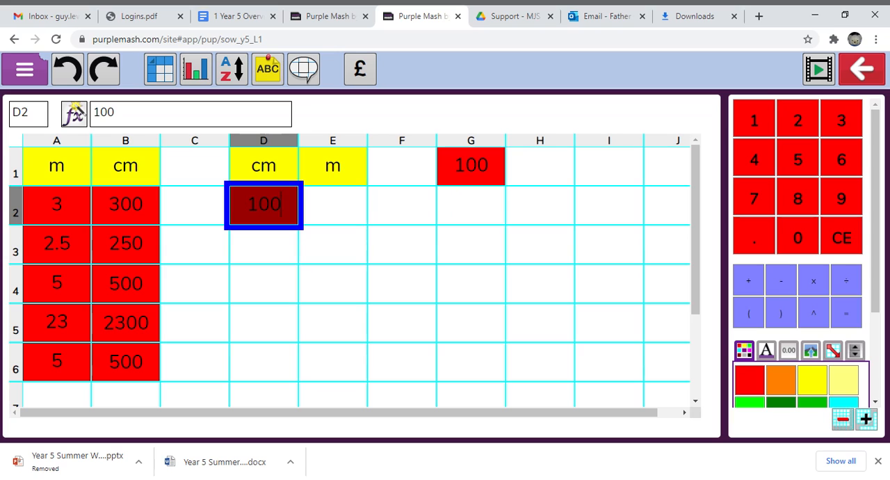
{"action": "key", "text": "Return"}
{"action": "type", "text": "1234"}
{"action": "key", "text": "Return"}
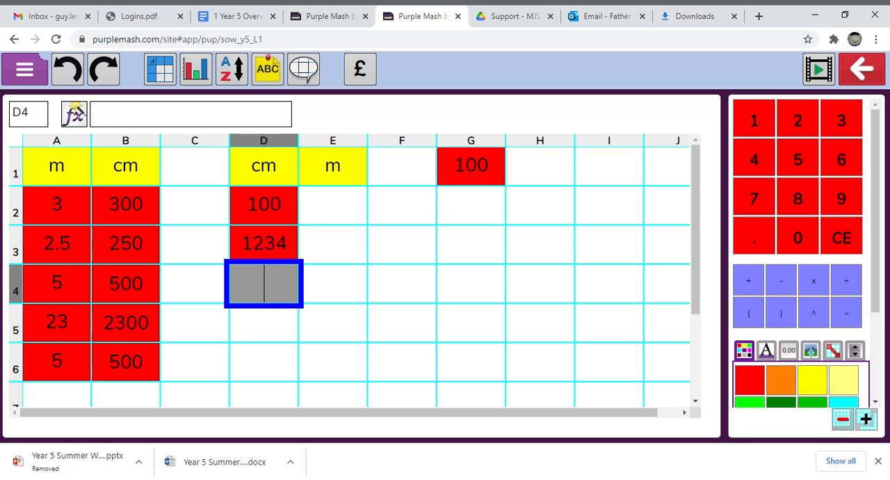
{"action": "type", "text": "456"}
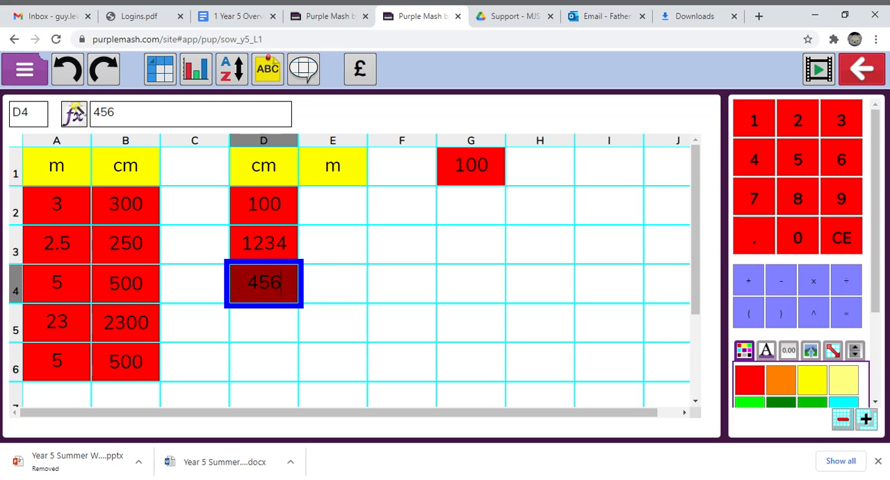
{"action": "key", "text": "Return"}
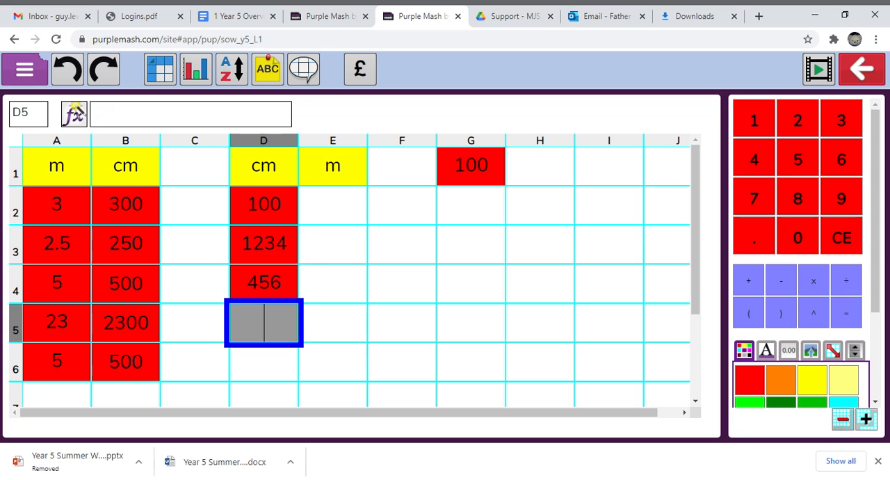
{"action": "type", "text": "1267"}
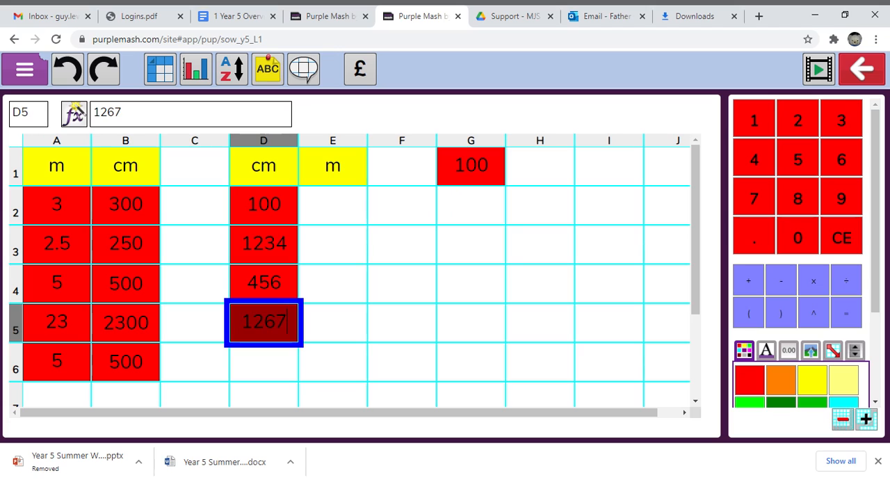
{"action": "key", "text": "Return"}
{"action": "type", "text": "10000"}
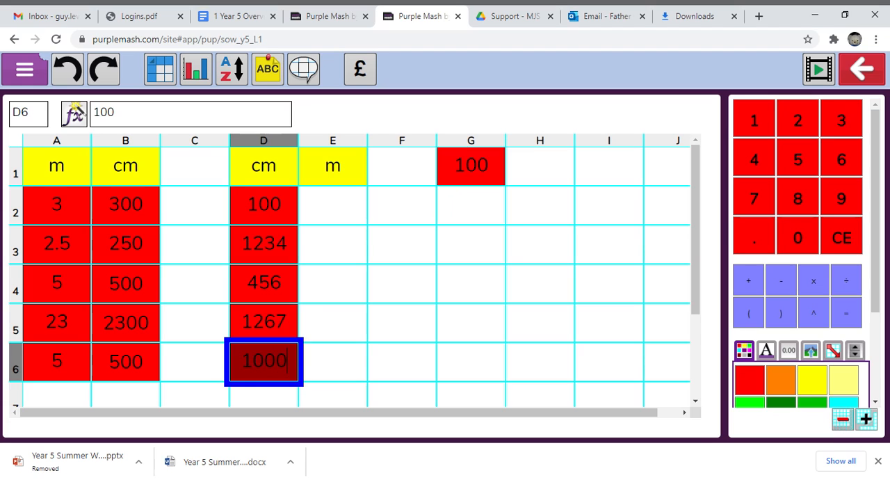
Use the Formula Wizard to make cell E2 divide D2 by G1.
{"action": "left_click", "coordinate": [328, 202]}
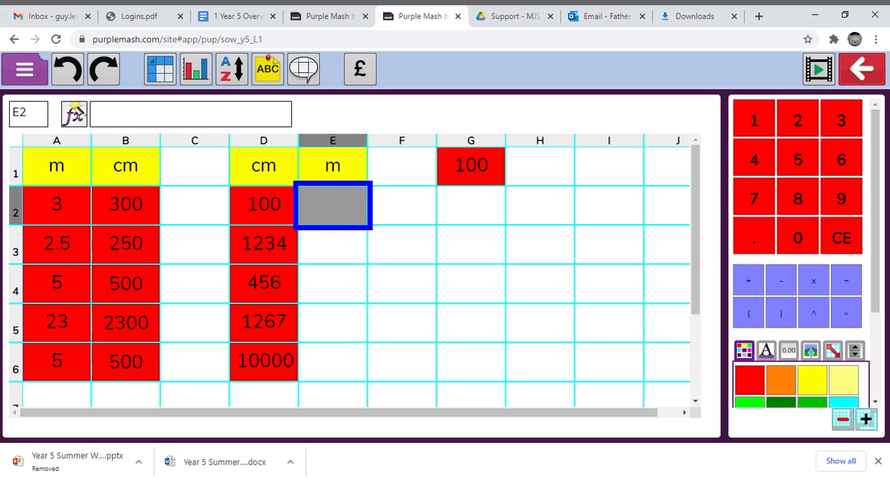
{"action": "left_click", "coordinate": [74, 115]}
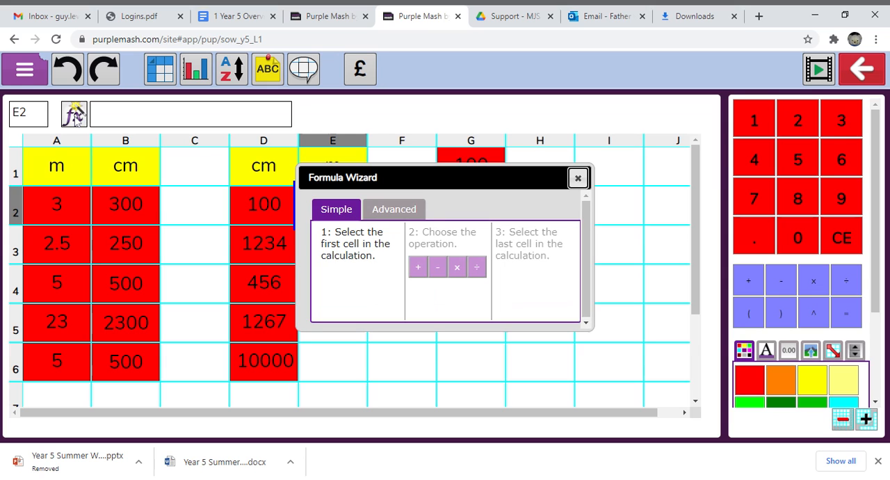
{"action": "left_click_drag", "start_coordinate": [355, 178], "coordinate": [451, 242]}
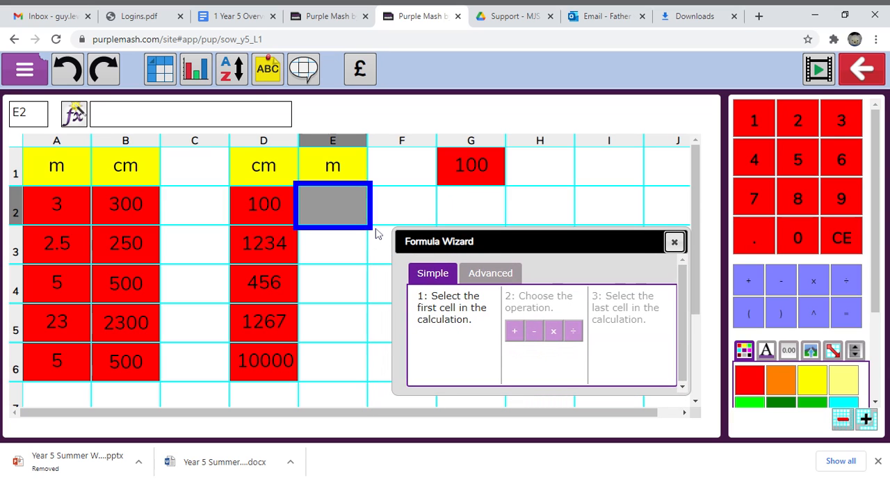
{"action": "left_click", "coordinate": [263, 212]}
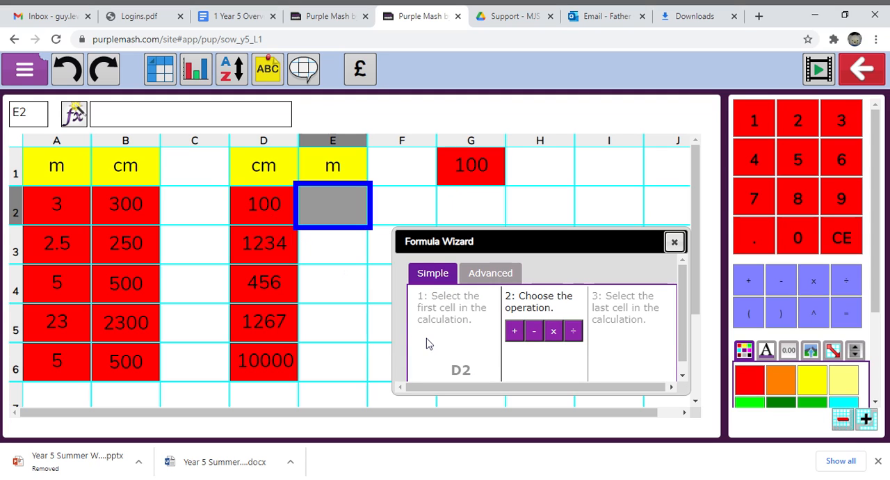
{"action": "left_click", "coordinate": [573, 333]}
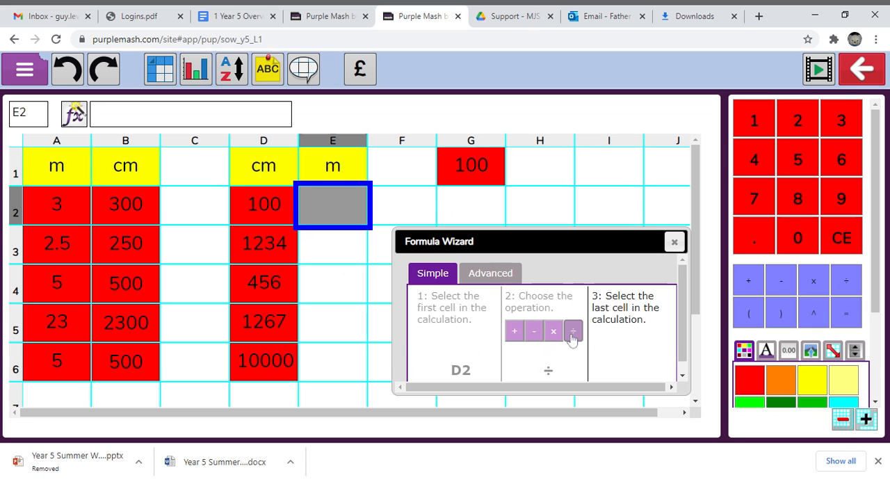
{"action": "left_click", "coordinate": [486, 164]}
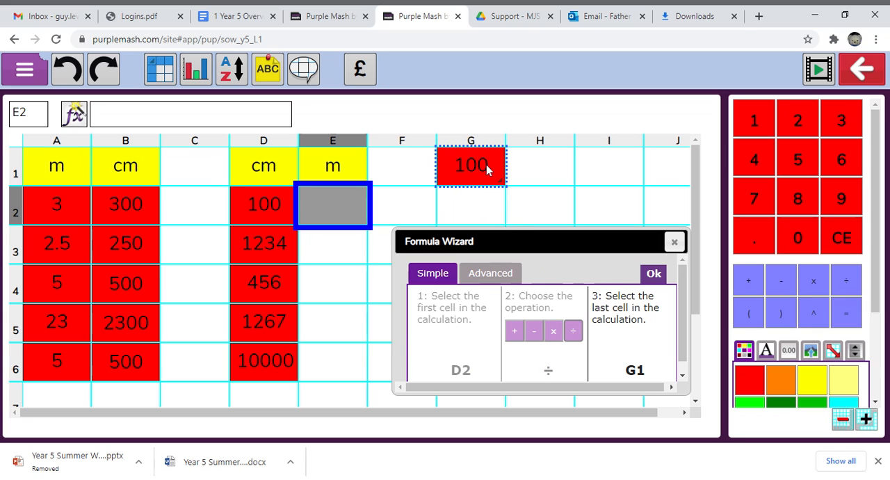
{"action": "left_click", "coordinate": [654, 274]}
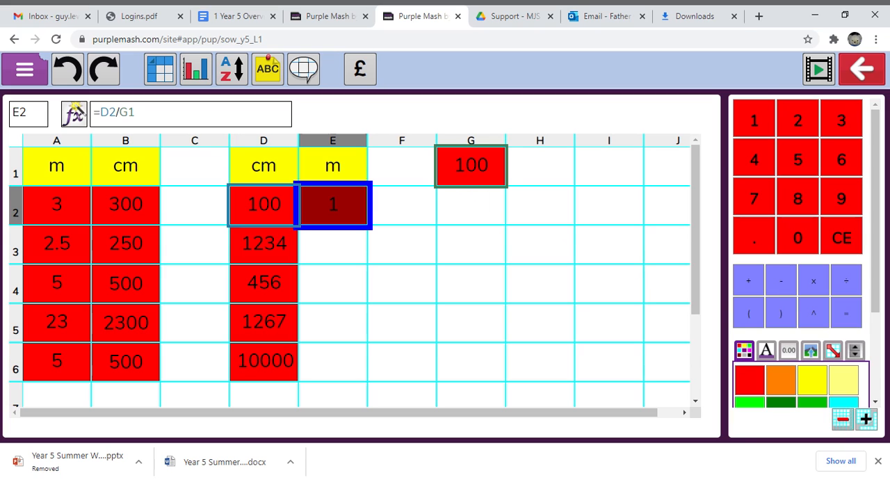
Change the formula in E2 to =D2/100, replacing the G1 reference with the number.
{"action": "left_click", "coordinate": [136, 113]}
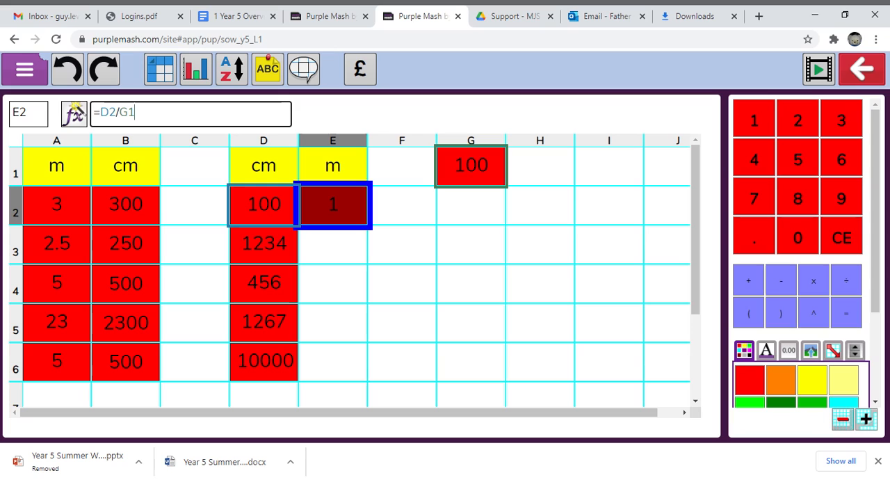
{"action": "key", "text": "BackSpace"}
{"action": "key", "text": "BackSpace"}
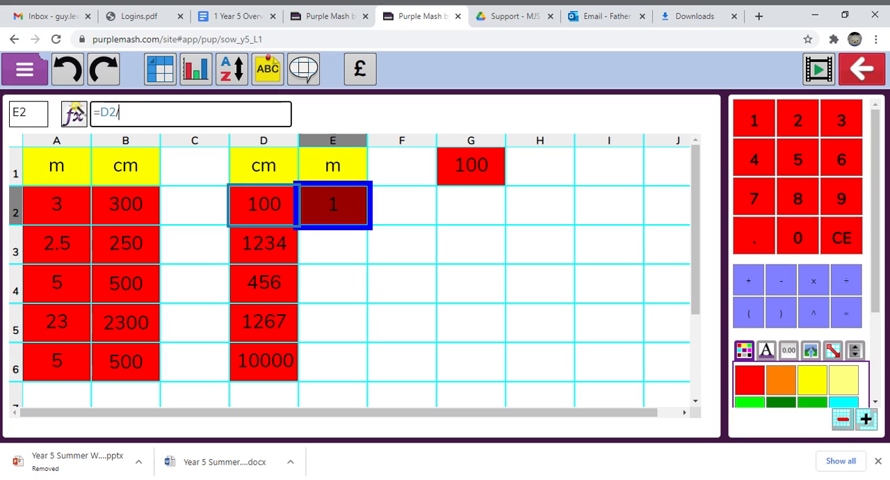
{"action": "type", "text": "100"}
{"action": "key", "text": "Return"}
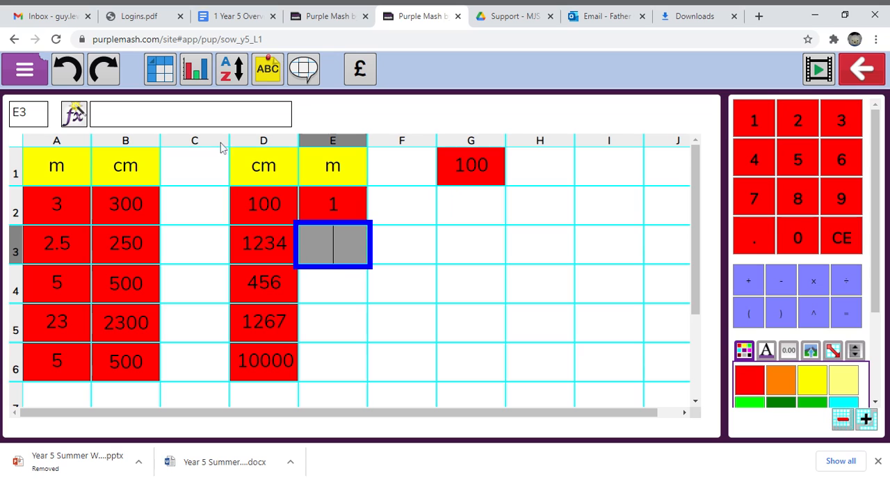
Copy the centimetre-to-metre formula from E2 into cells E3 to E6.
{"action": "left_click", "coordinate": [323, 203]}
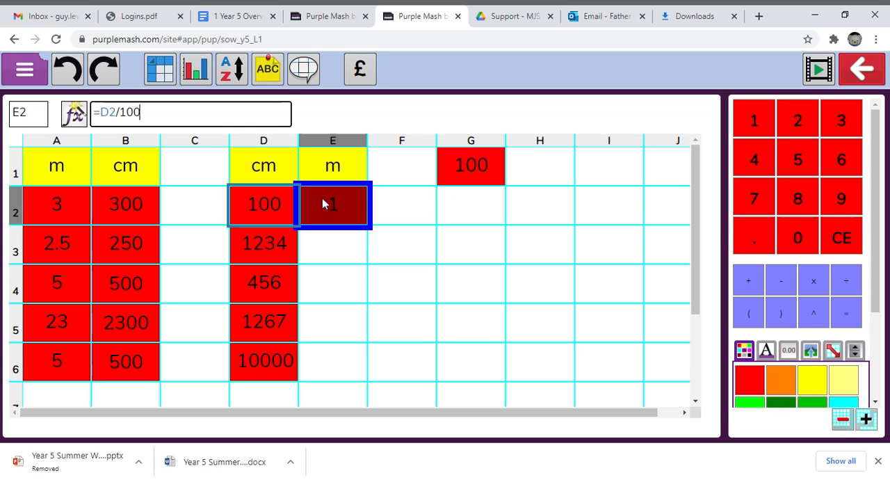
{"action": "key", "text": "ctrl+c"}
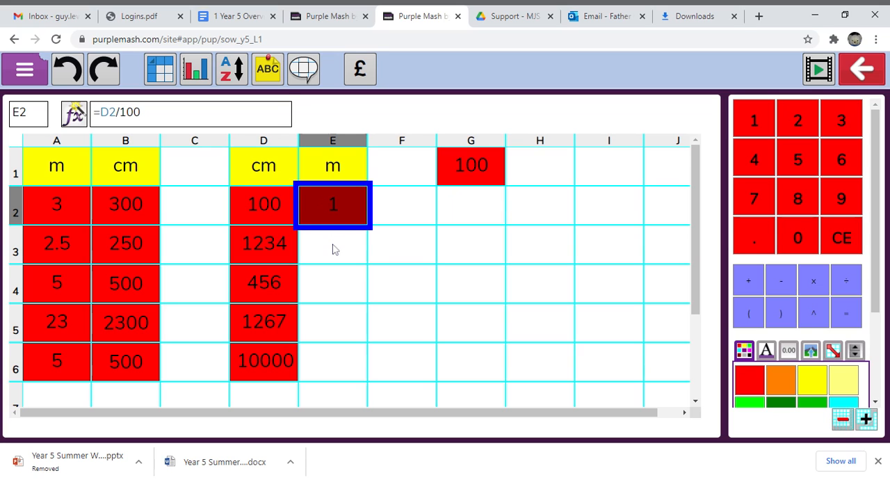
{"action": "left_click_drag", "start_coordinate": [333, 249], "coordinate": [333, 360]}
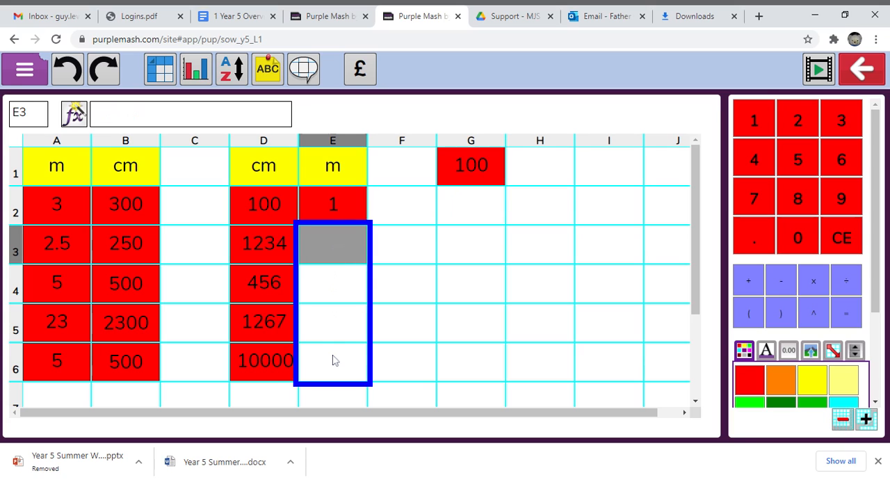
{"action": "key", "text": "ctrl+v"}
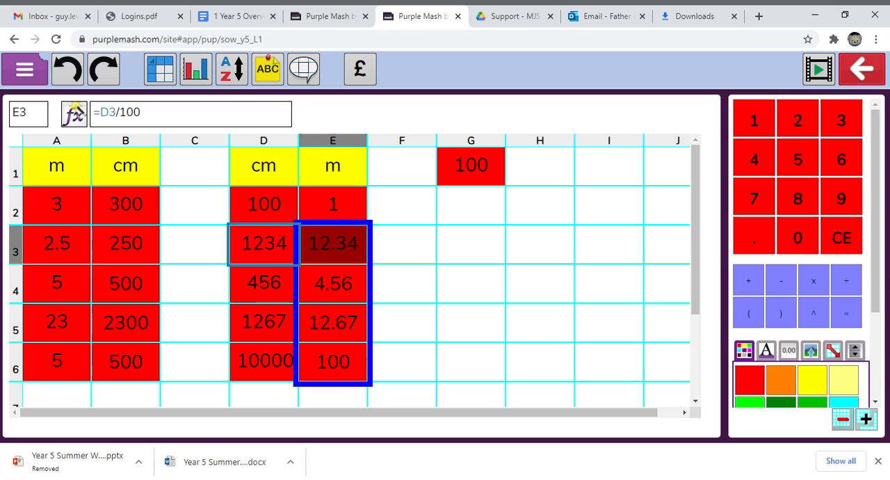